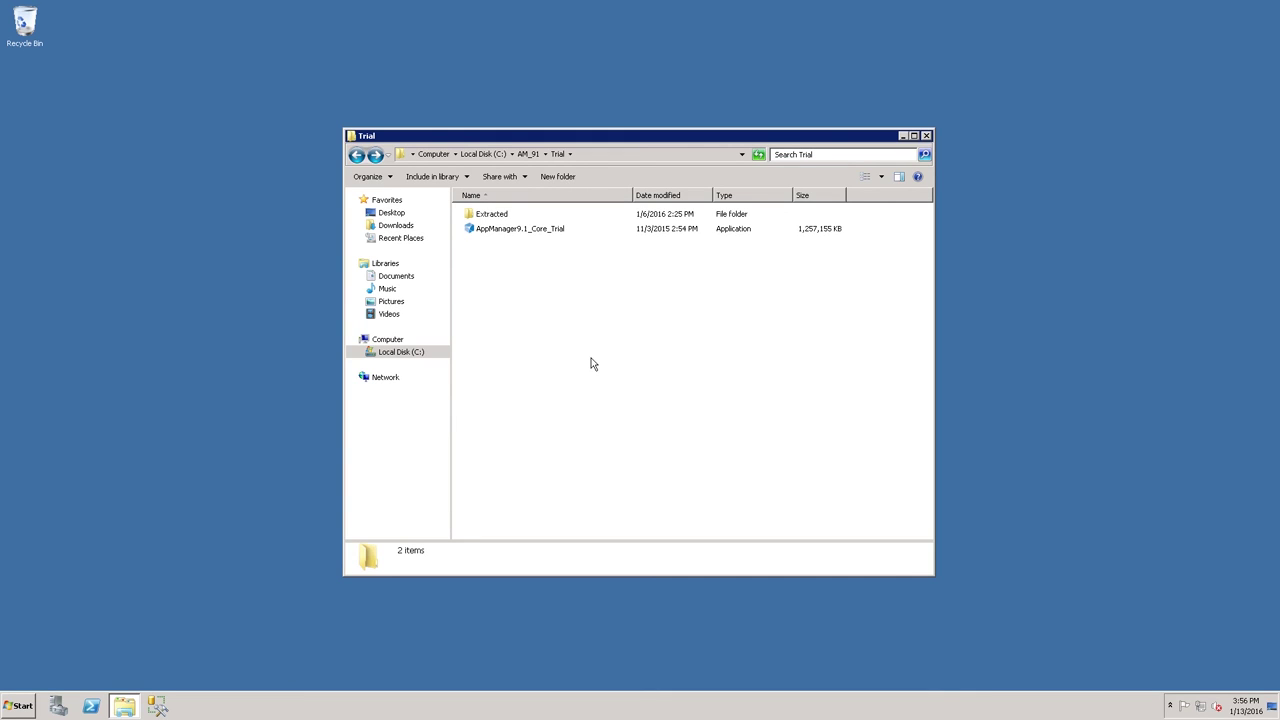
Open the Extracted folder under C:\AM_91\Trial and select the Setup application
{"action": "double_click", "coordinate": [491, 216]}
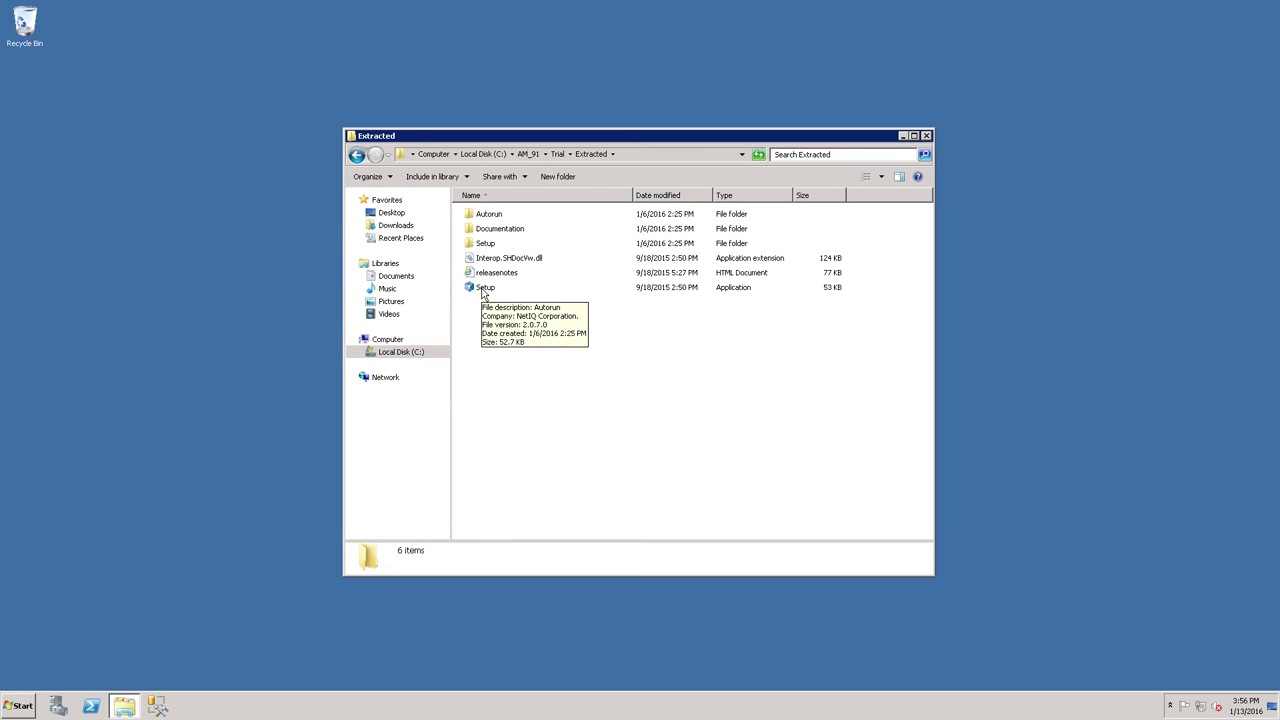
{"action": "left_click", "coordinate": [484, 291]}
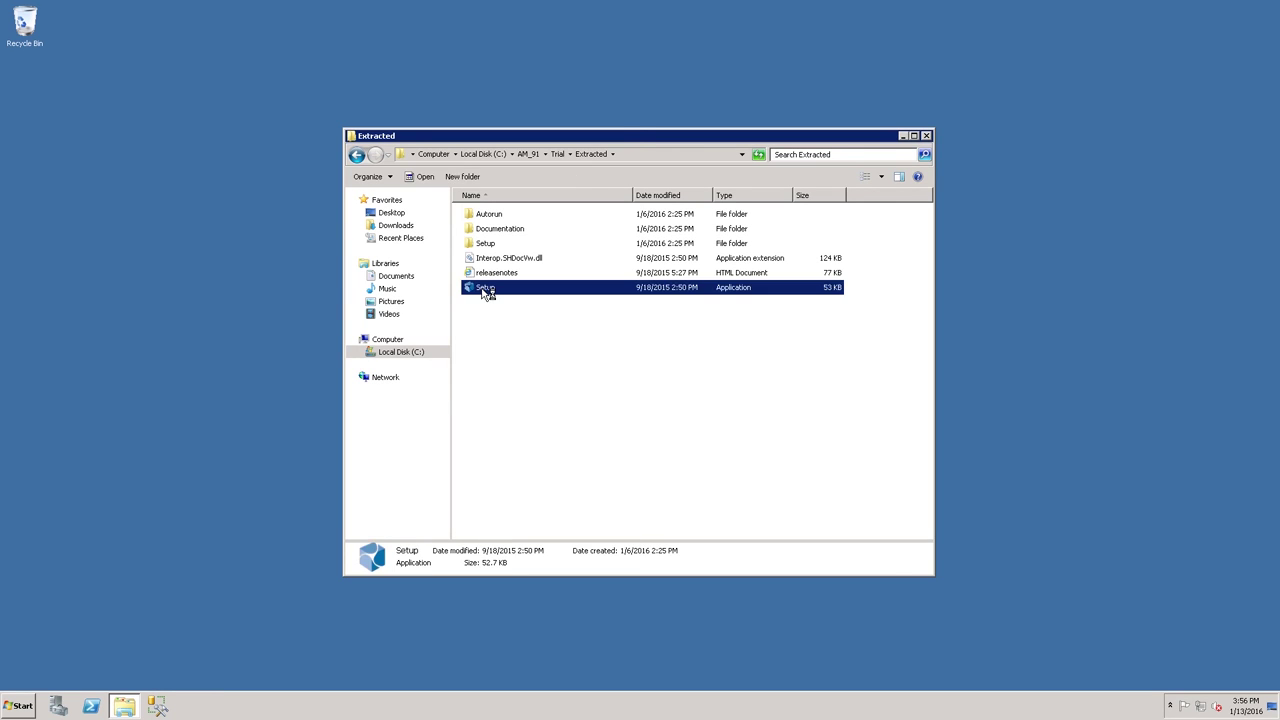
Launch Setup, view the Documentation and Start Installation pages, then start Install AppManager
{"action": "double_click", "coordinate": [485, 289]}
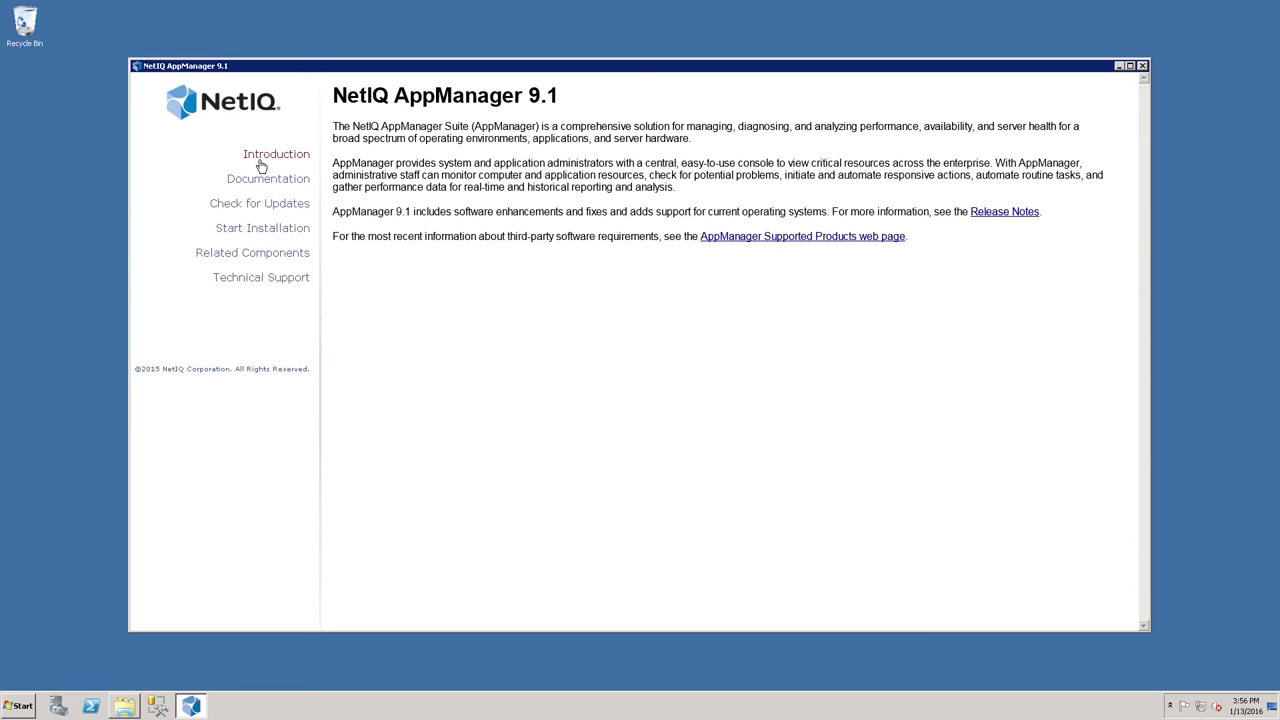
{"action": "left_click", "coordinate": [265, 188]}
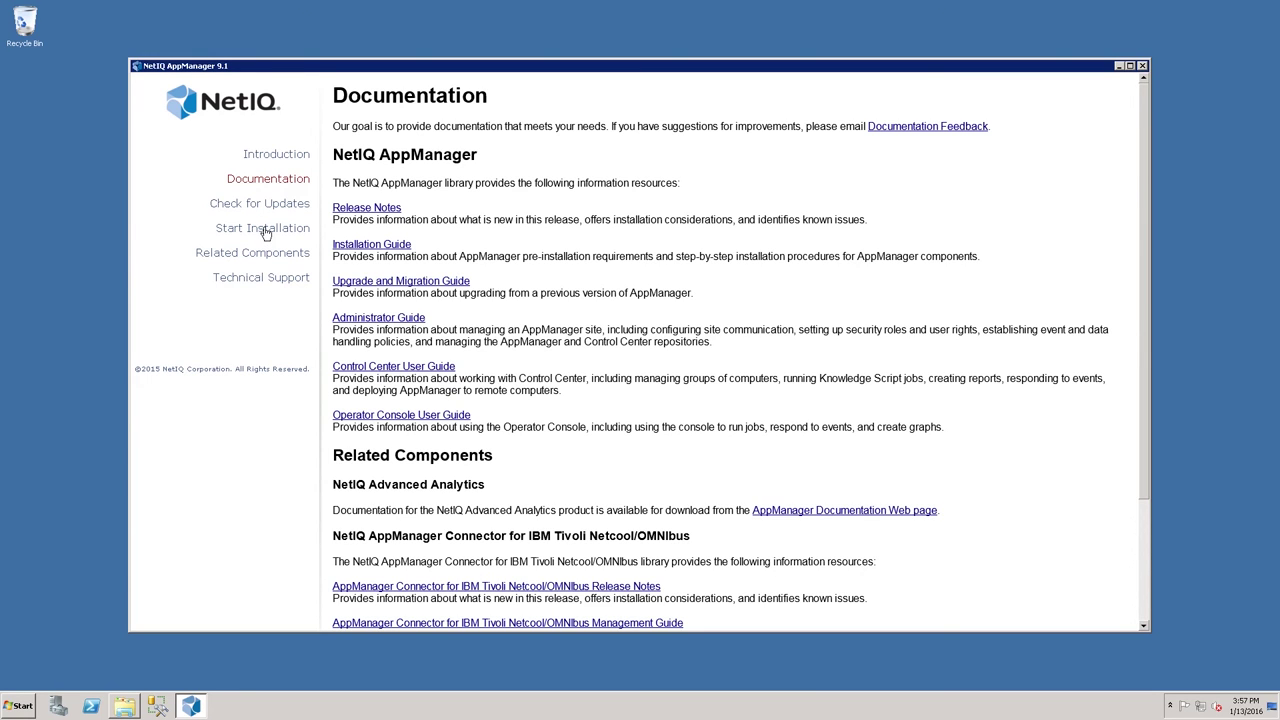
{"action": "left_click", "coordinate": [265, 230]}
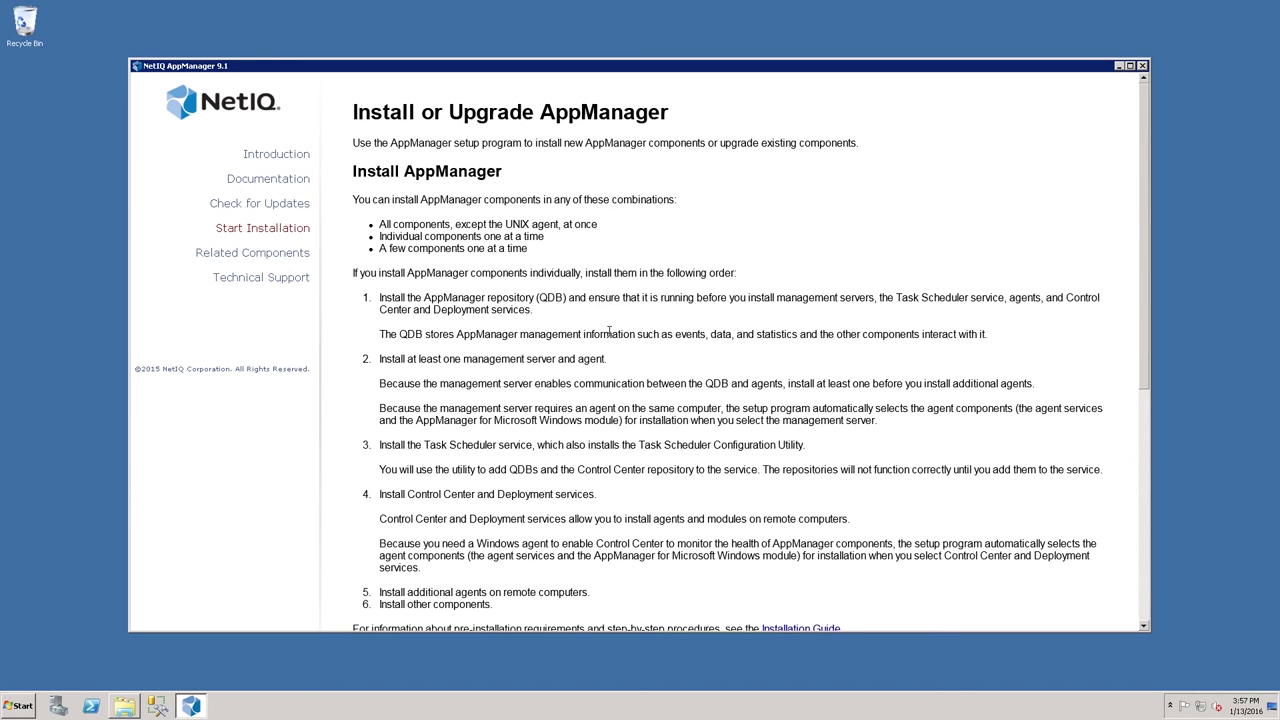
{"action": "scroll", "coordinate": [618, 356], "scroll_direction": "down", "scroll_amount": 8}
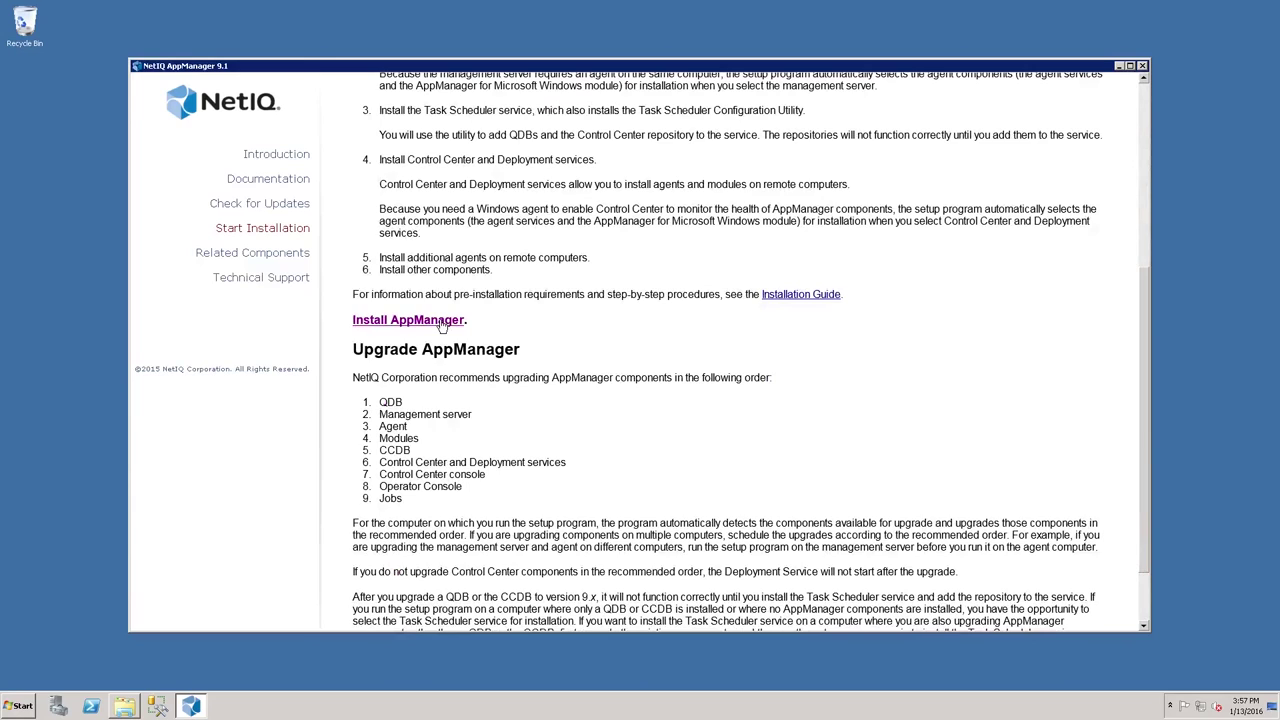
{"action": "left_click", "coordinate": [415, 321]}
Allow AMSetup.exe to run through both security warnings, reaching the Evaluation-mode Welcome page
{"action": "left_click", "coordinate": [634, 376]}
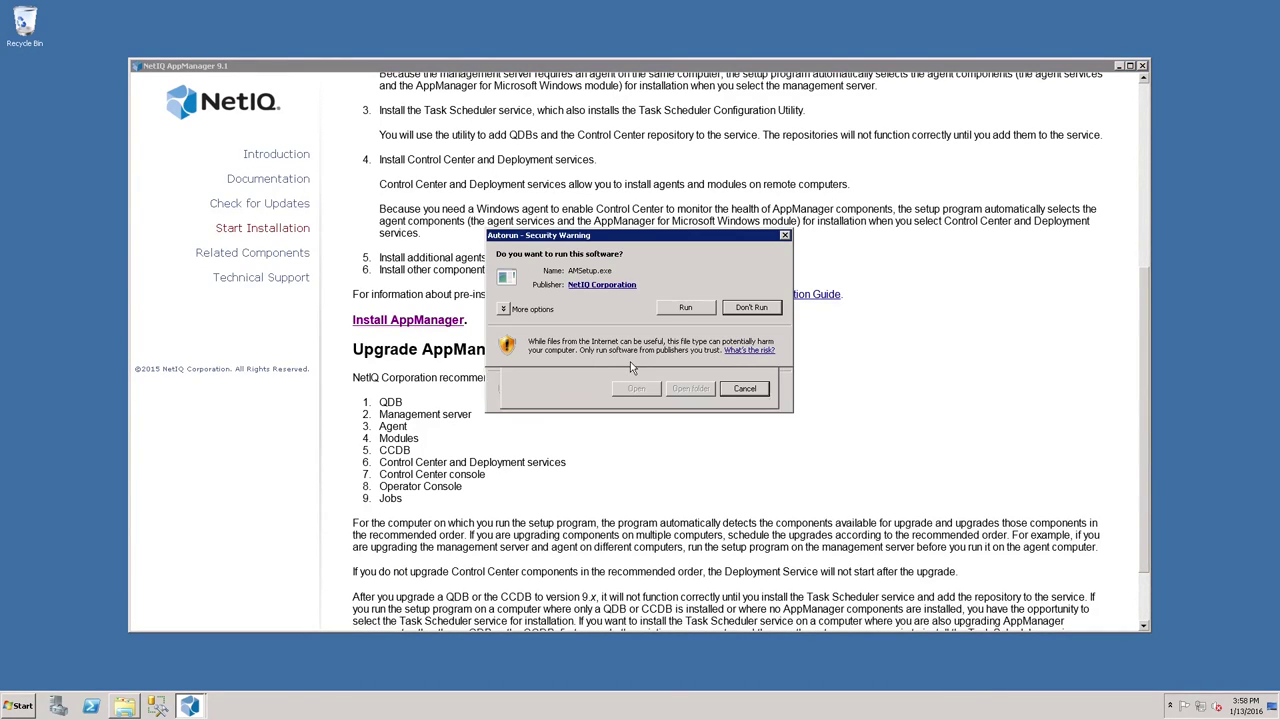
{"action": "left_click", "coordinate": [684, 309]}
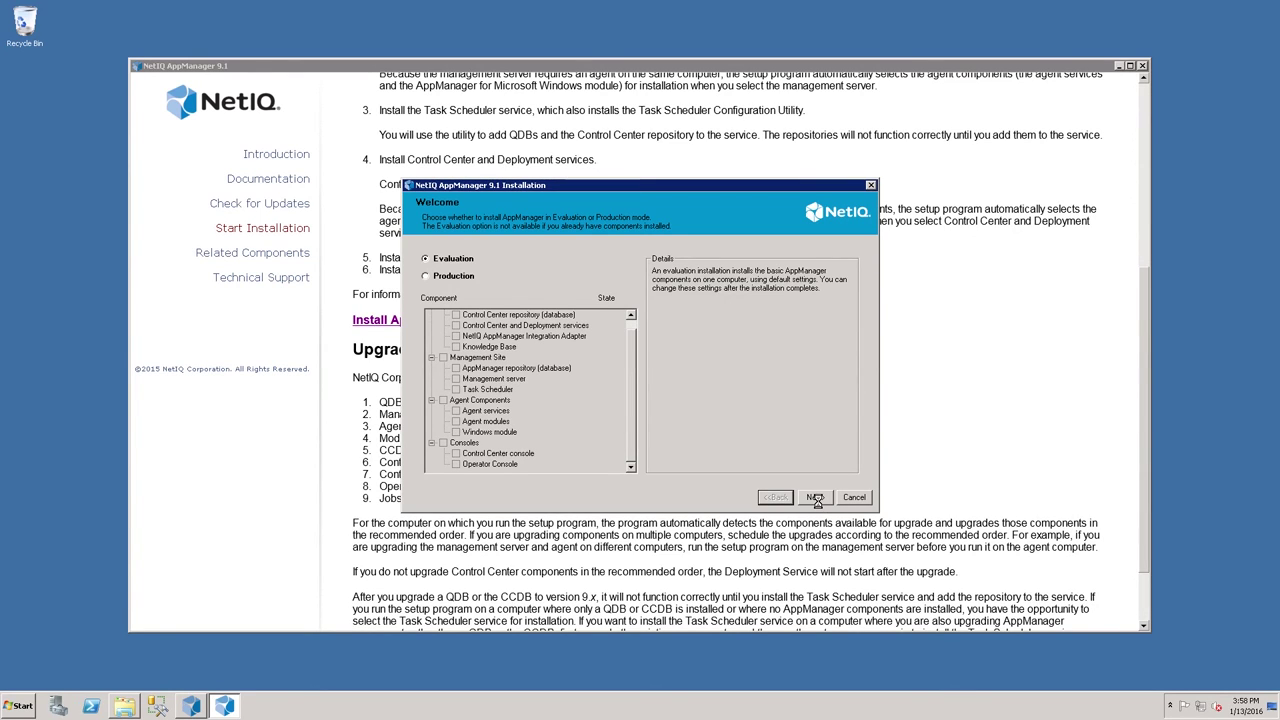
Continue past the Welcome and Confirmation pages so the runtime support packages install
{"action": "left_click", "coordinate": [815, 498]}
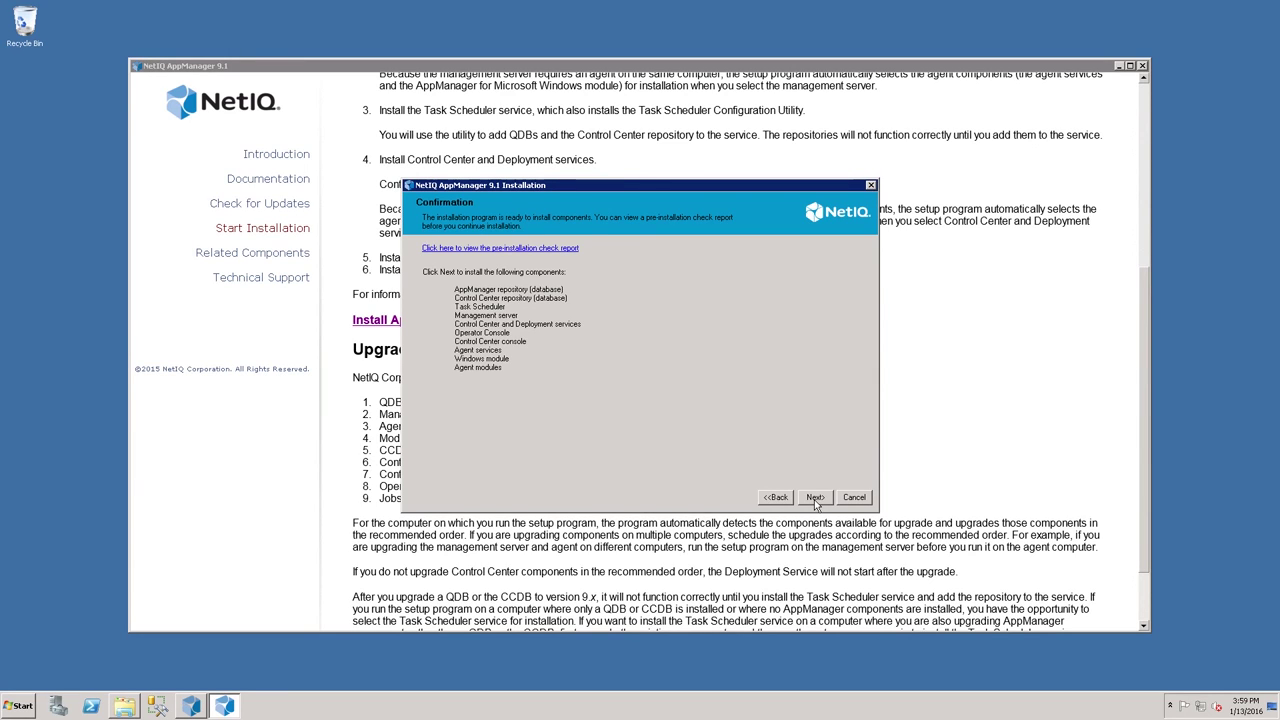
{"action": "left_click", "coordinate": [816, 500]}
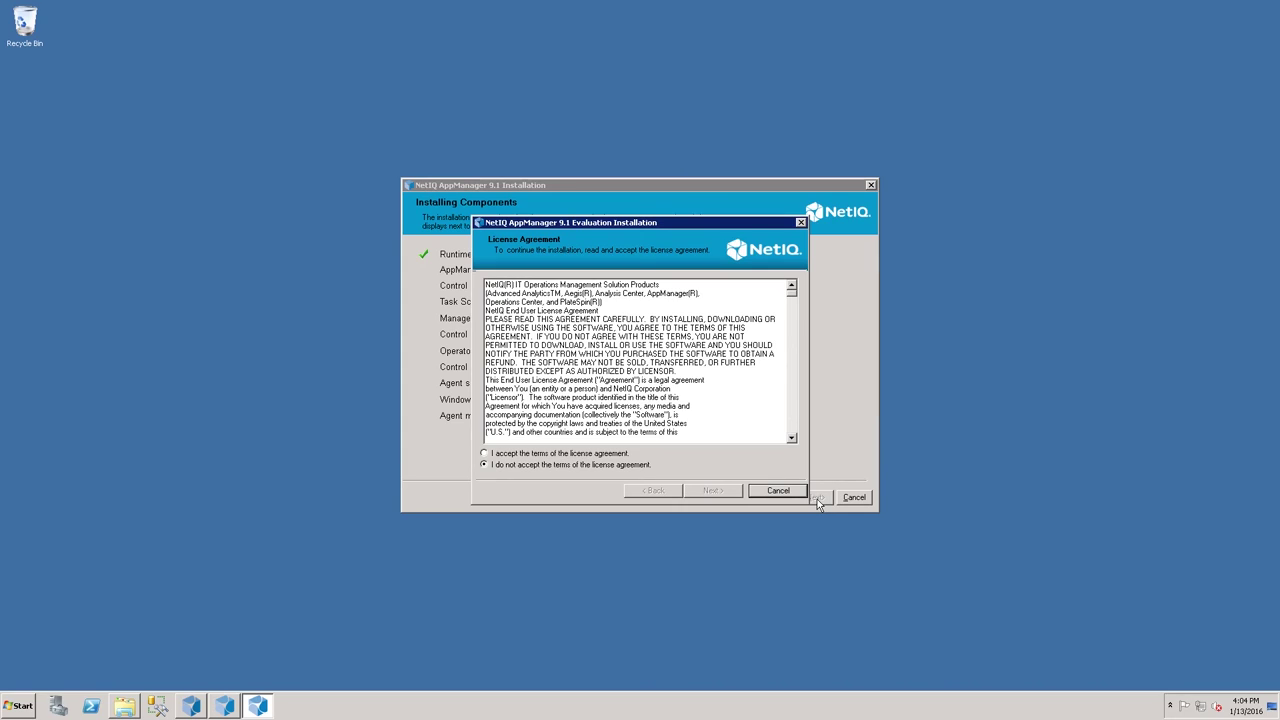
Accept the license agreement and keep C:\Program Files (x86)\NetIQ as the install directory
{"action": "left_click", "coordinate": [486, 455]}
{"action": "left_click", "coordinate": [712, 490]}
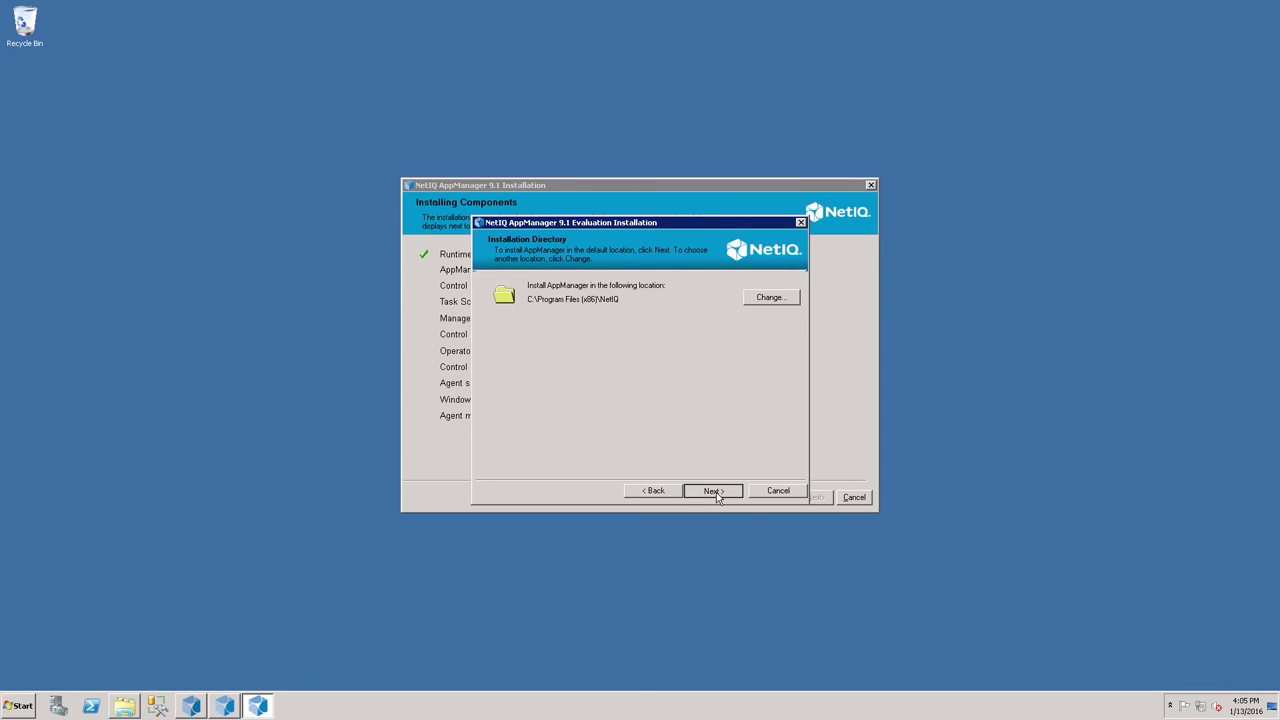
{"action": "left_click", "coordinate": [712, 490]}
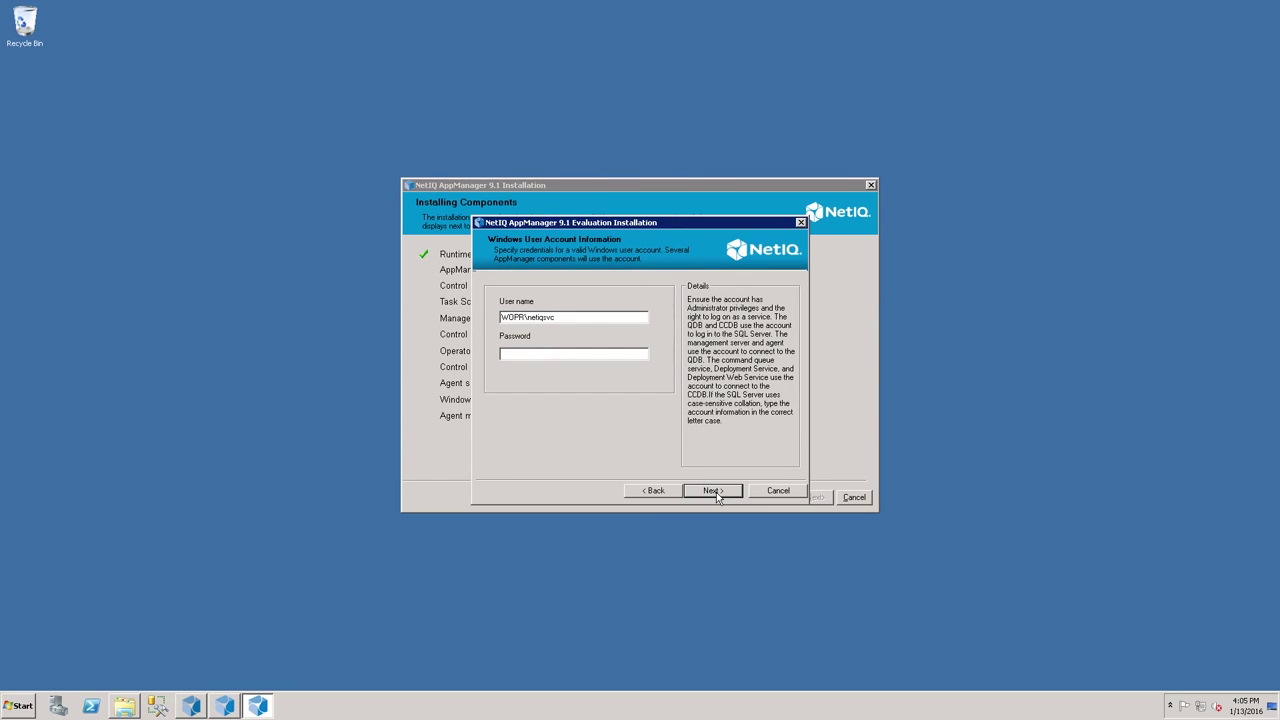
Enter the Windows service account password and continue to the Target SQL Server page
{"action": "left_click", "coordinate": [556, 357]}
{"action": "type", "text": "*******"}
{"action": "left_click", "coordinate": [716, 496]}
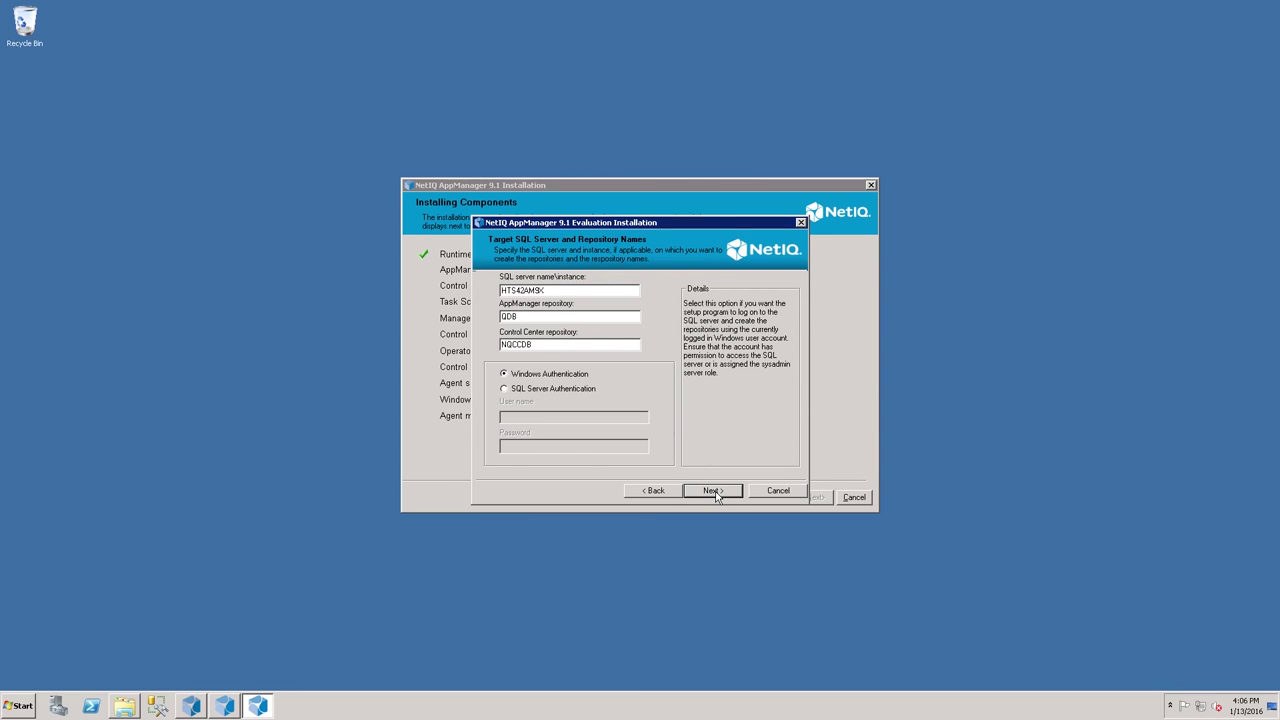
Keep the QDB and NQCCDB repository names, then add the SQL Server and IIS monitoring modules
{"action": "left_click", "coordinate": [712, 491]}
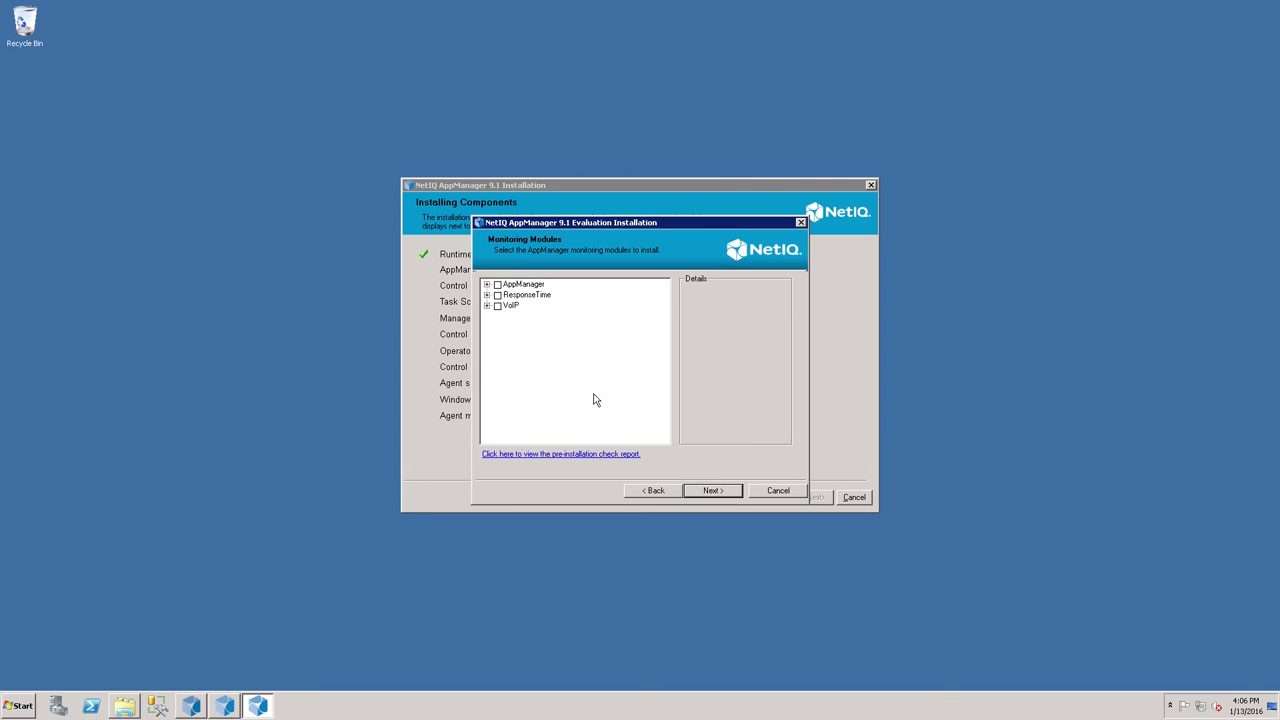
{"action": "left_click", "coordinate": [487, 286]}
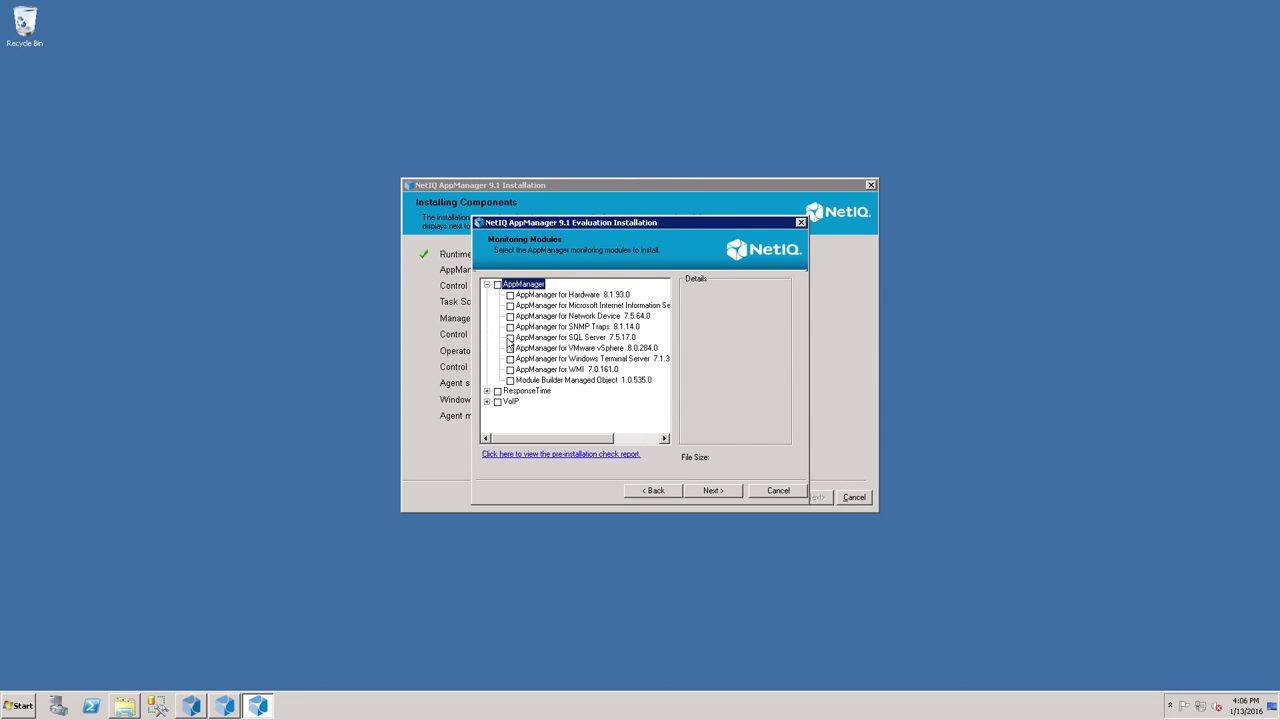
{"action": "left_click", "coordinate": [510, 338]}
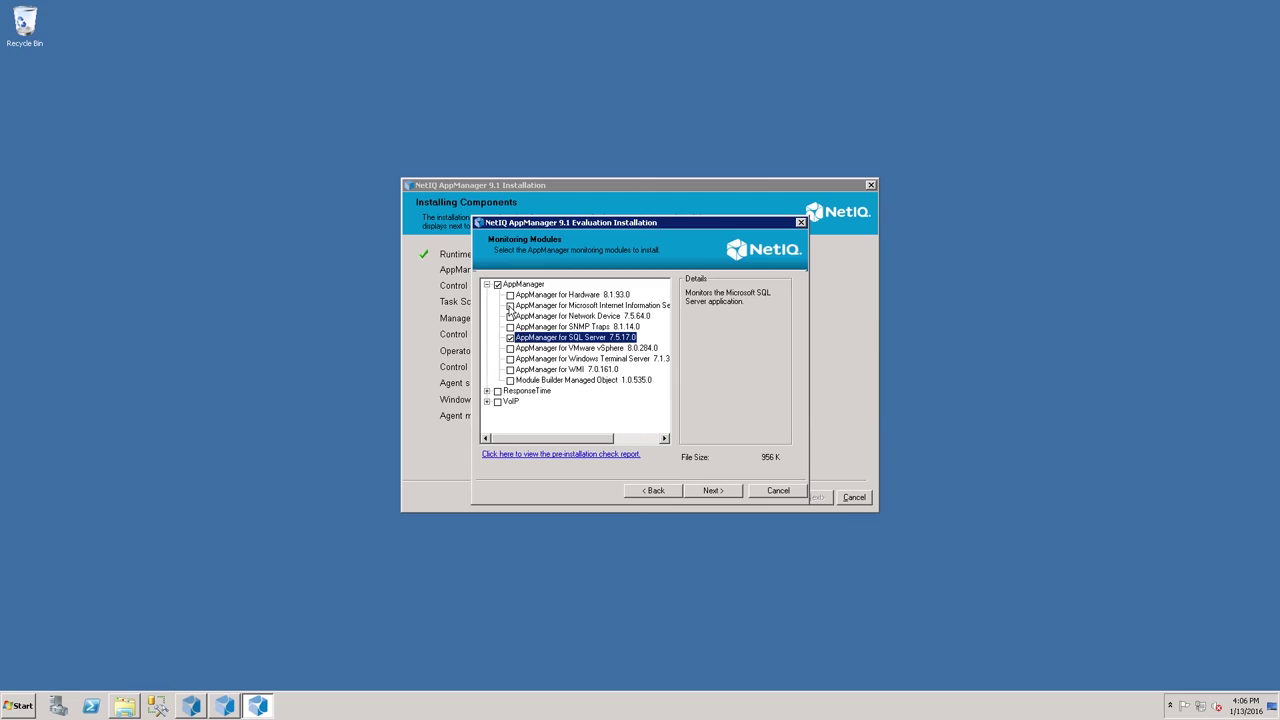
{"action": "left_click", "coordinate": [511, 306]}
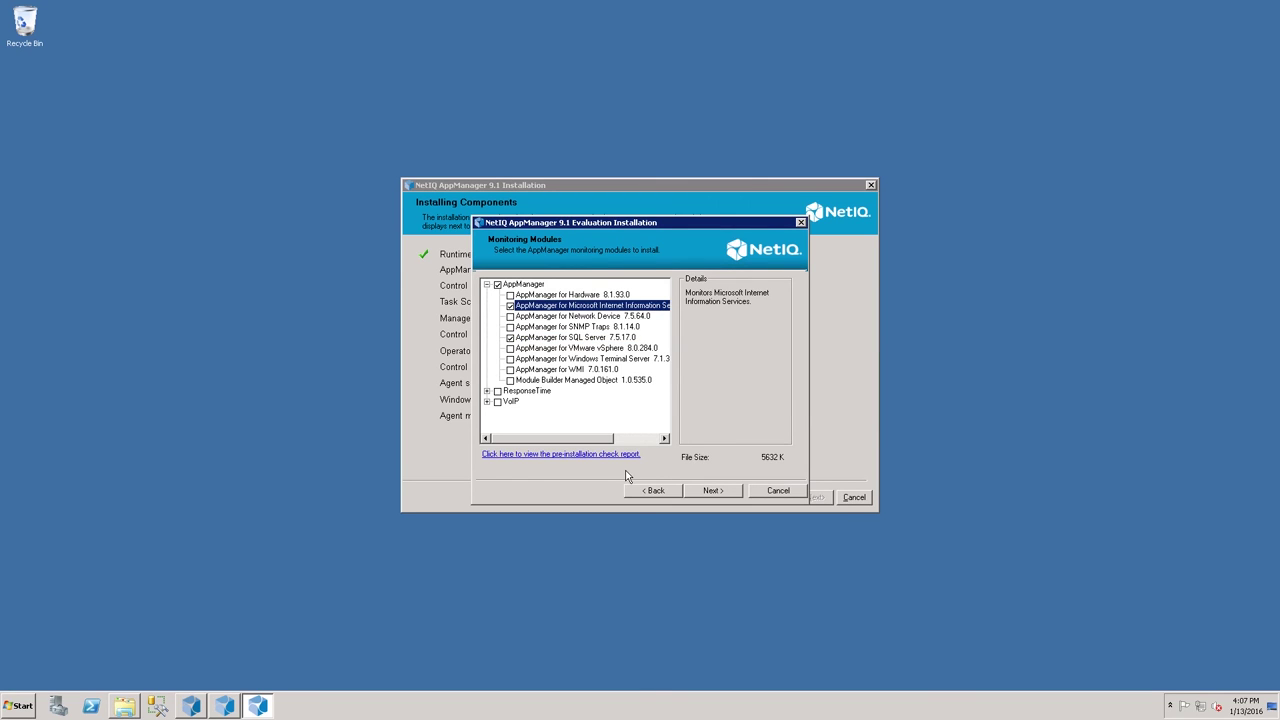
{"action": "left_click", "coordinate": [711, 491]}
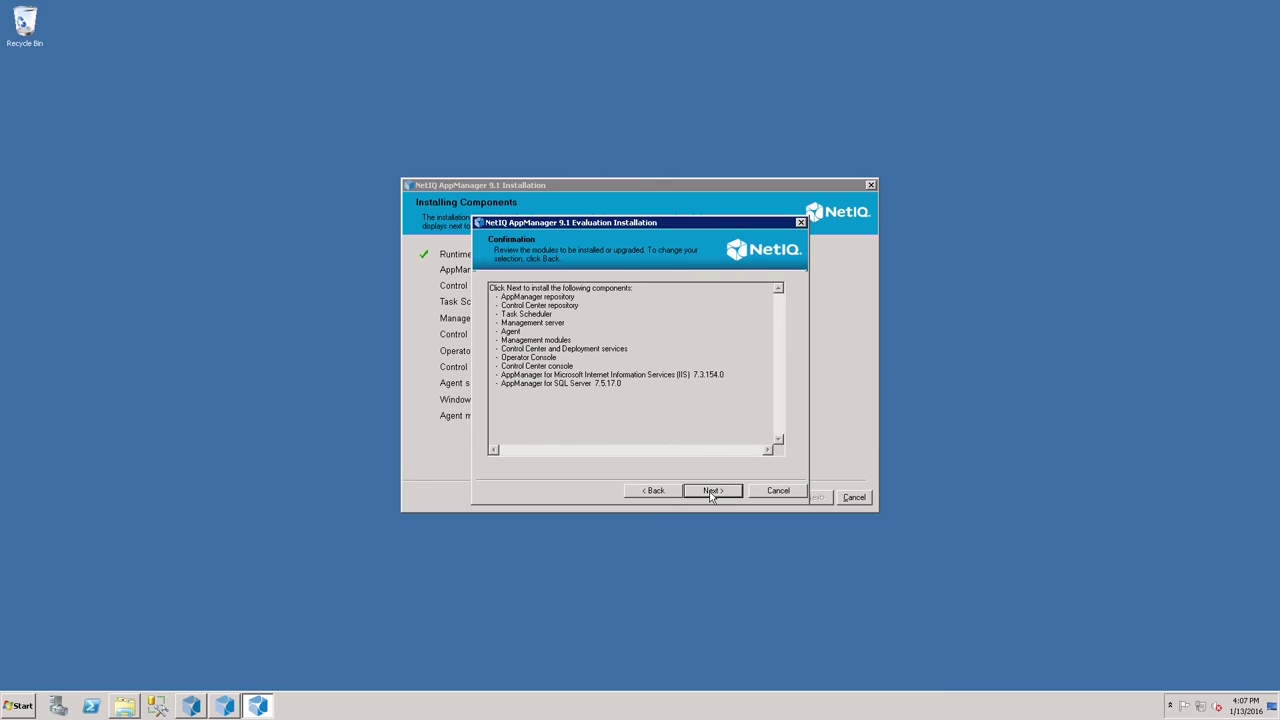
Install all confirmed components until each one shows a green check
{"action": "left_click", "coordinate": [711, 494]}
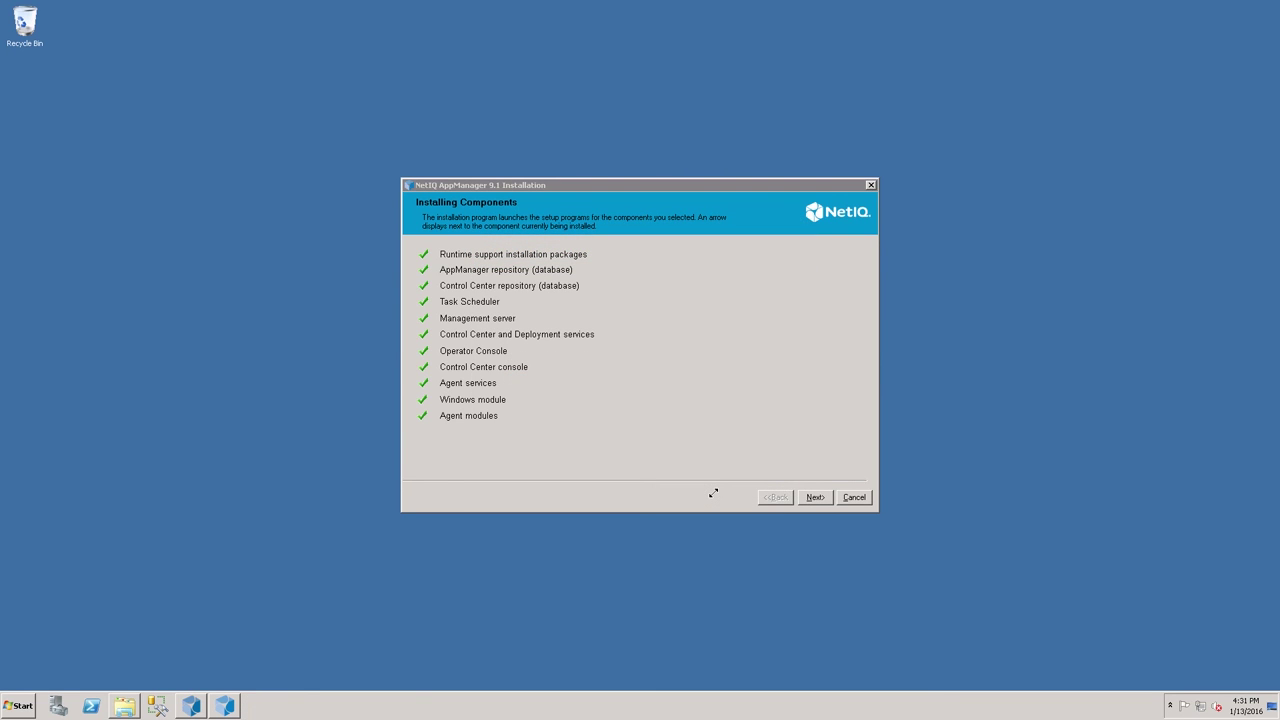
Advance to the Setup Complete summary and finish to close AppManager Setup
{"action": "left_click", "coordinate": [815, 497]}
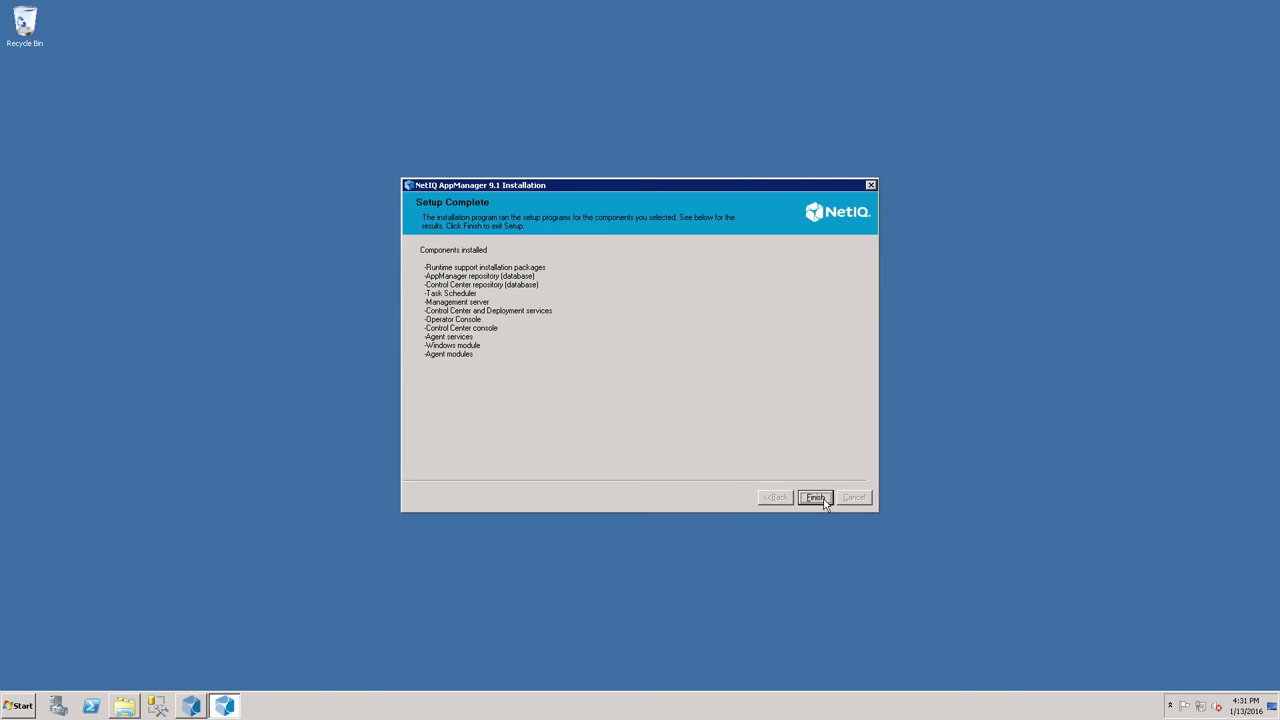
{"action": "left_click", "coordinate": [824, 500]}
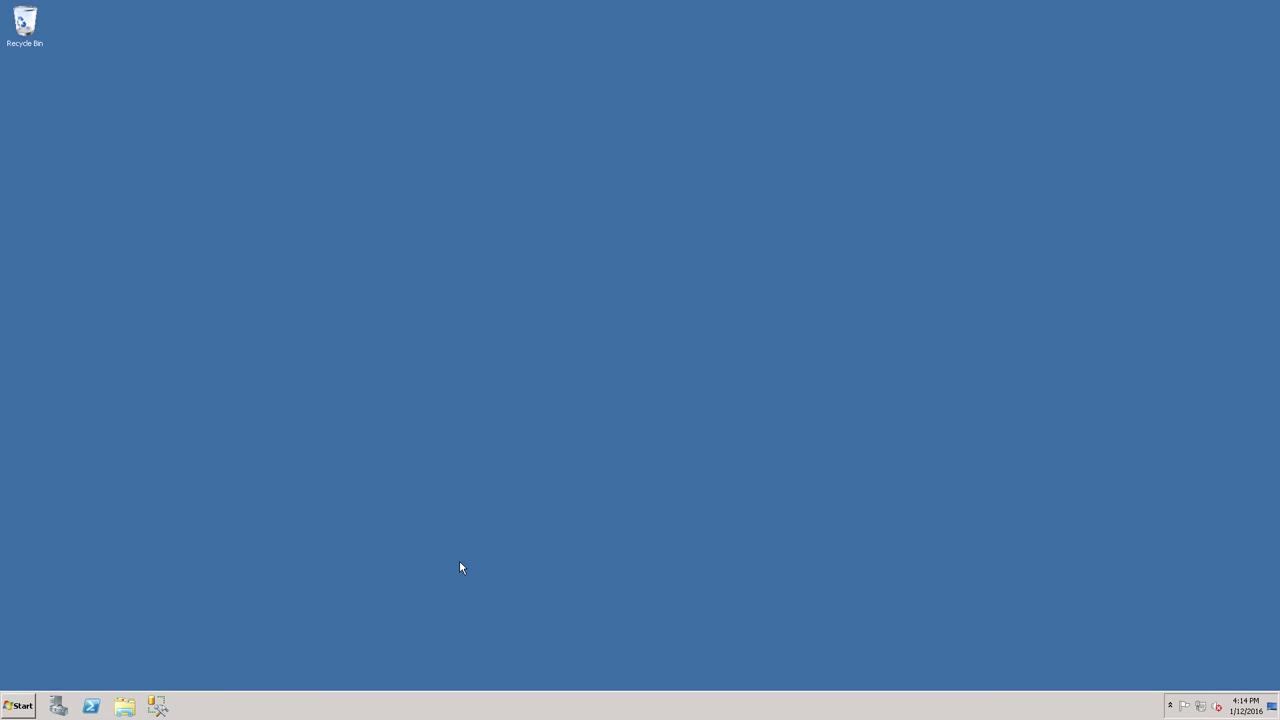
Start the AppManager Task Scheduler Configuration Utility from the Start menu
{"action": "left_click", "coordinate": [18, 705]}
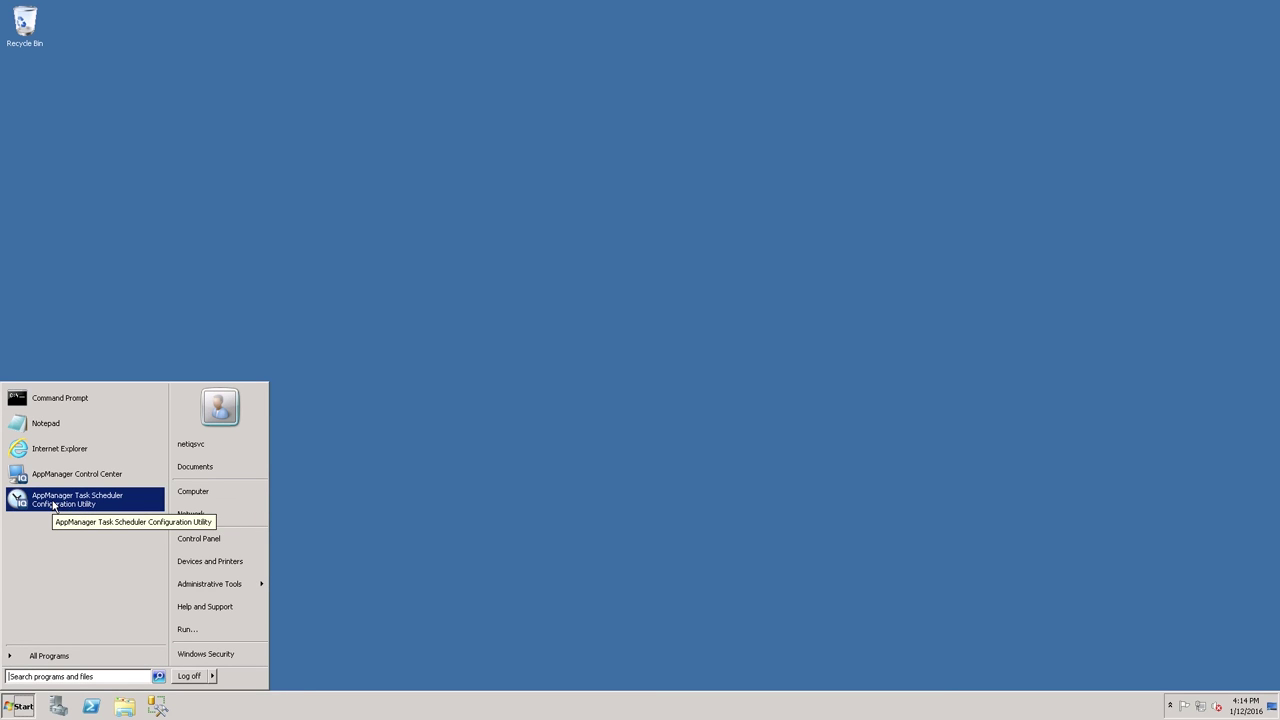
{"action": "left_click", "coordinate": [53, 505]}
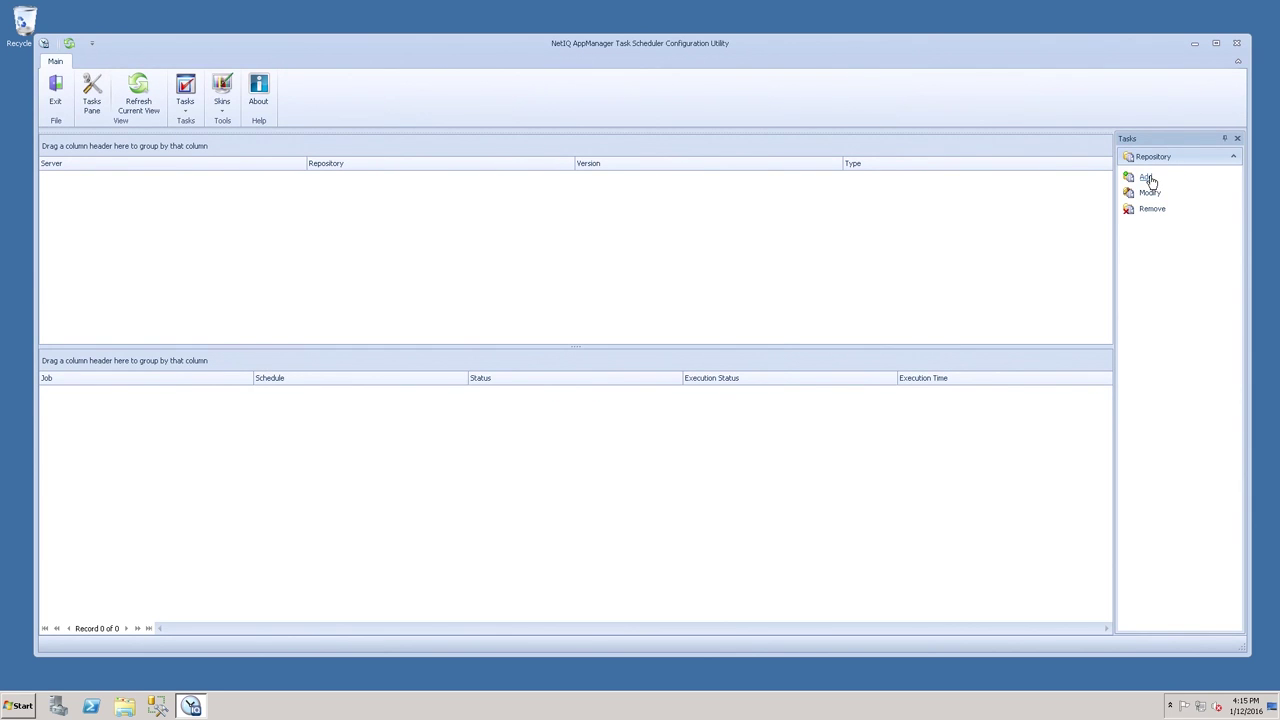
Add the QDB repository on SQL Server instance HTS42AM9X to the Task Scheduler utility
{"action": "left_click", "coordinate": [1147, 178]}
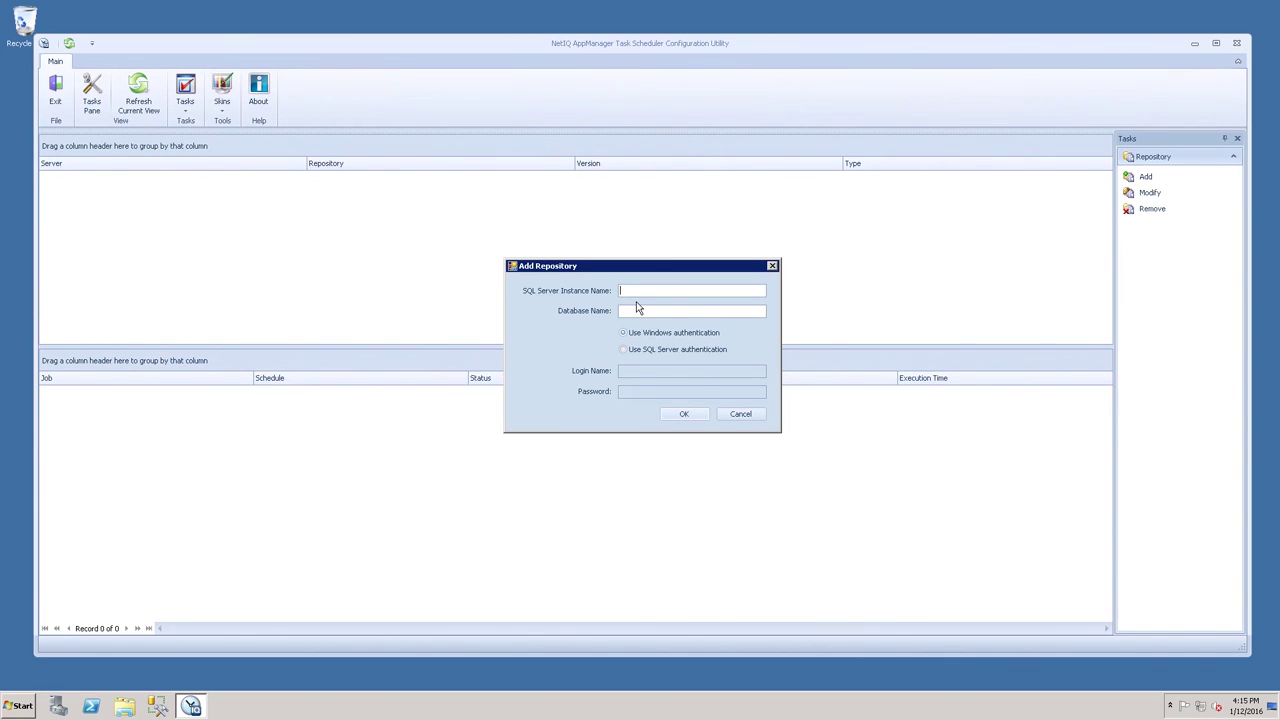
{"action": "type", "text": "HT"}
{"action": "type", "text": "S42AM9"}
{"action": "type", "text": "X"}
{"action": "type", "text": "QDB"}
{"action": "left_click", "coordinate": [688, 417]}
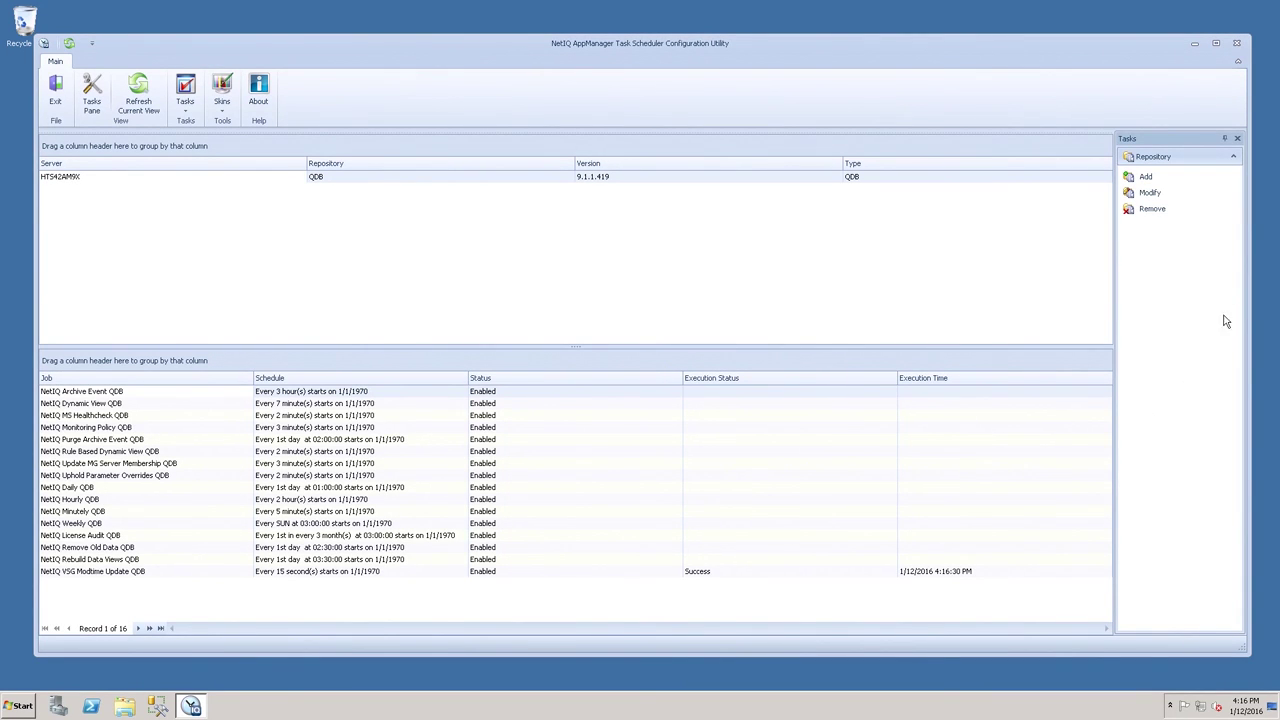
Add a second repository, database NQCCDB on instance HTS42AM9X
{"action": "left_click", "coordinate": [1145, 178]}
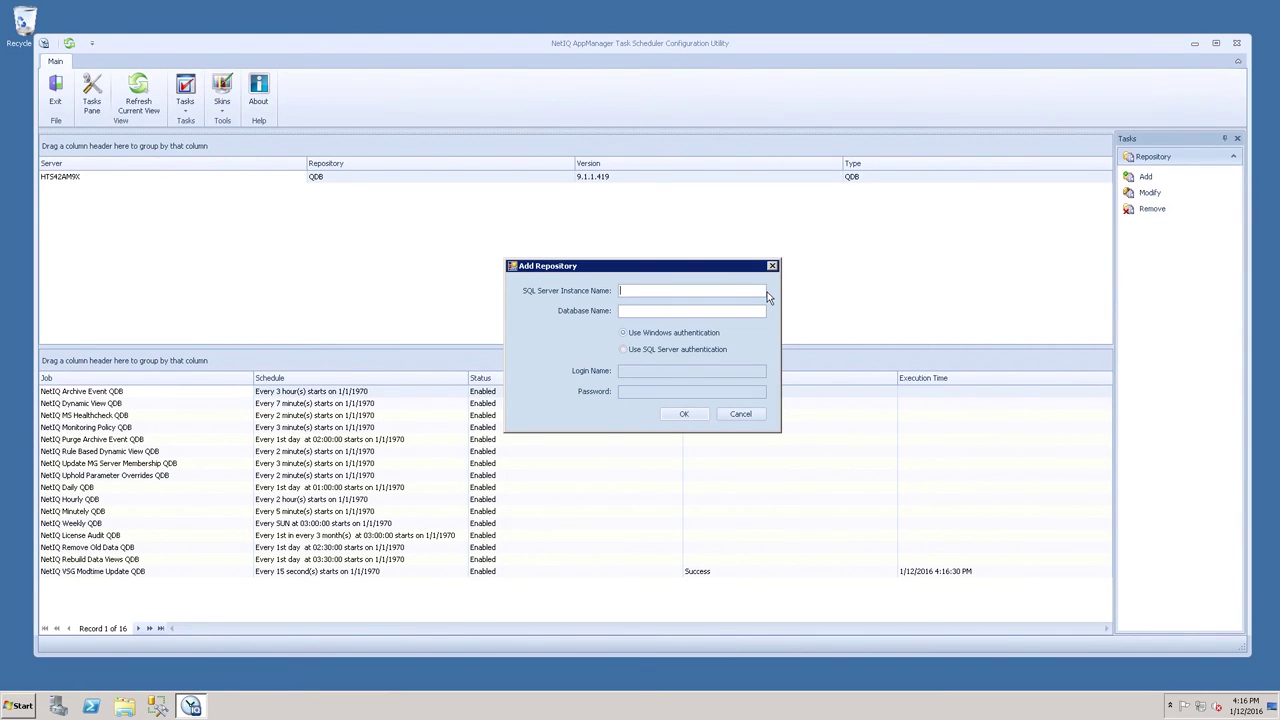
{"action": "type", "text": "HTS42AM9X"}
{"action": "left_click", "coordinate": [745, 309]}
{"action": "type", "text": "NQCCDB"}
{"action": "left_click", "coordinate": [684, 418]}
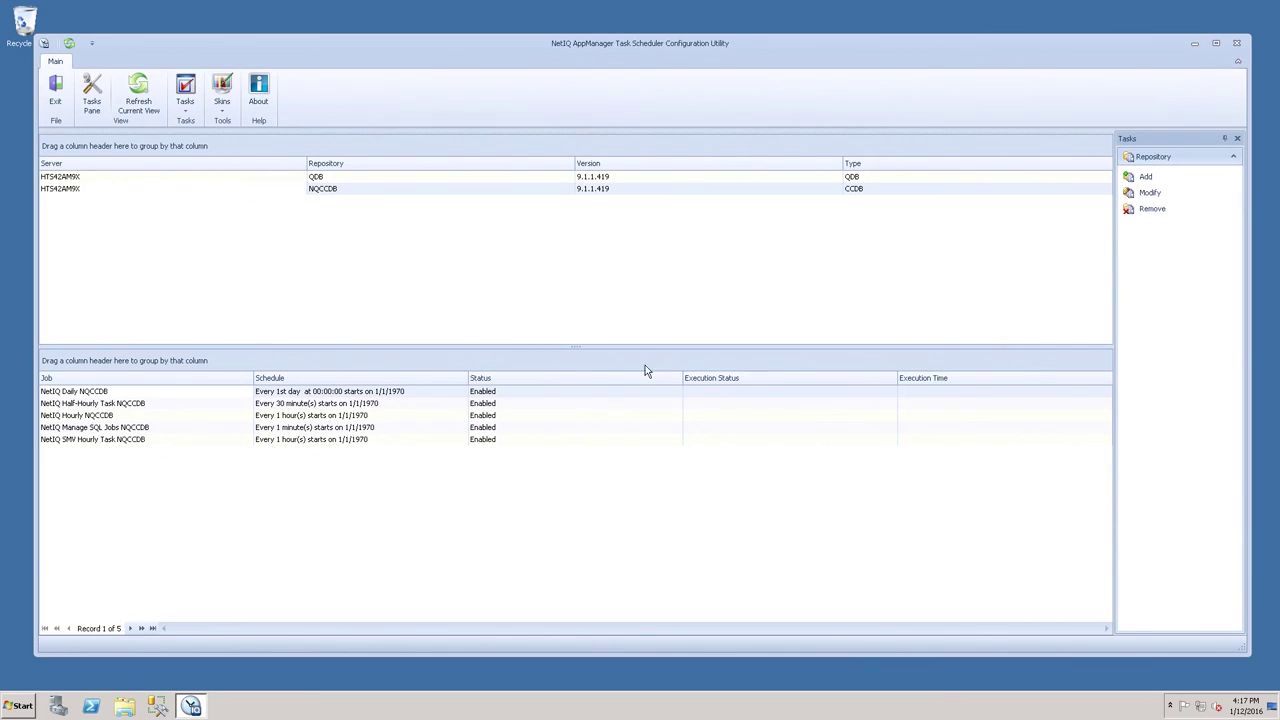
Close the Task Scheduler utility and browse the Start menu to NetIQ > AppManager
{"action": "left_click", "coordinate": [1237, 45]}
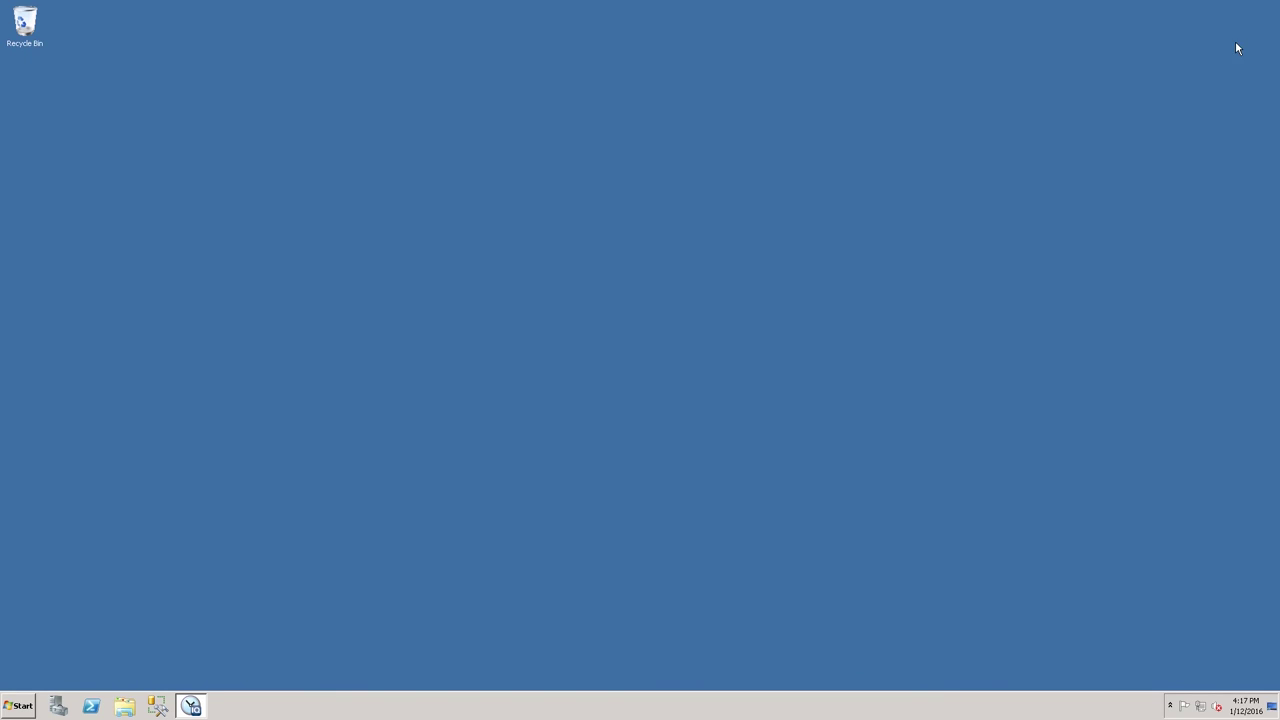
{"action": "left_click", "coordinate": [18, 705]}
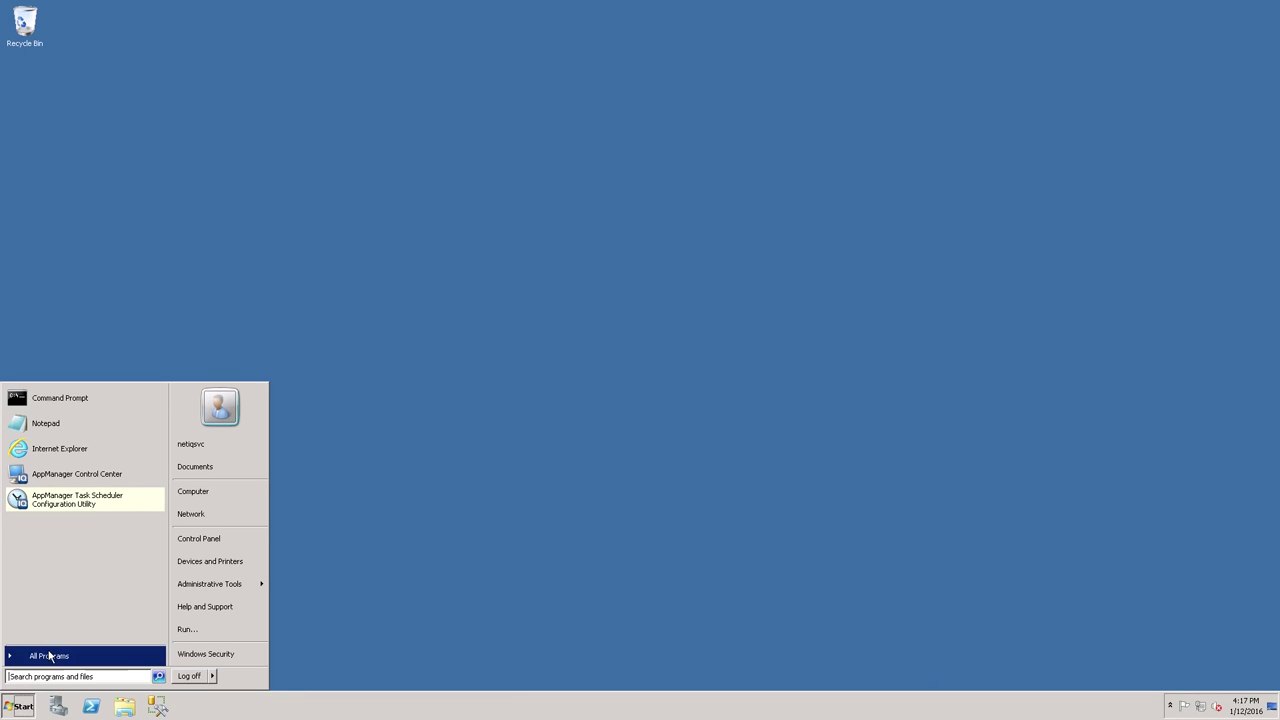
{"action": "left_click", "coordinate": [48, 655]}
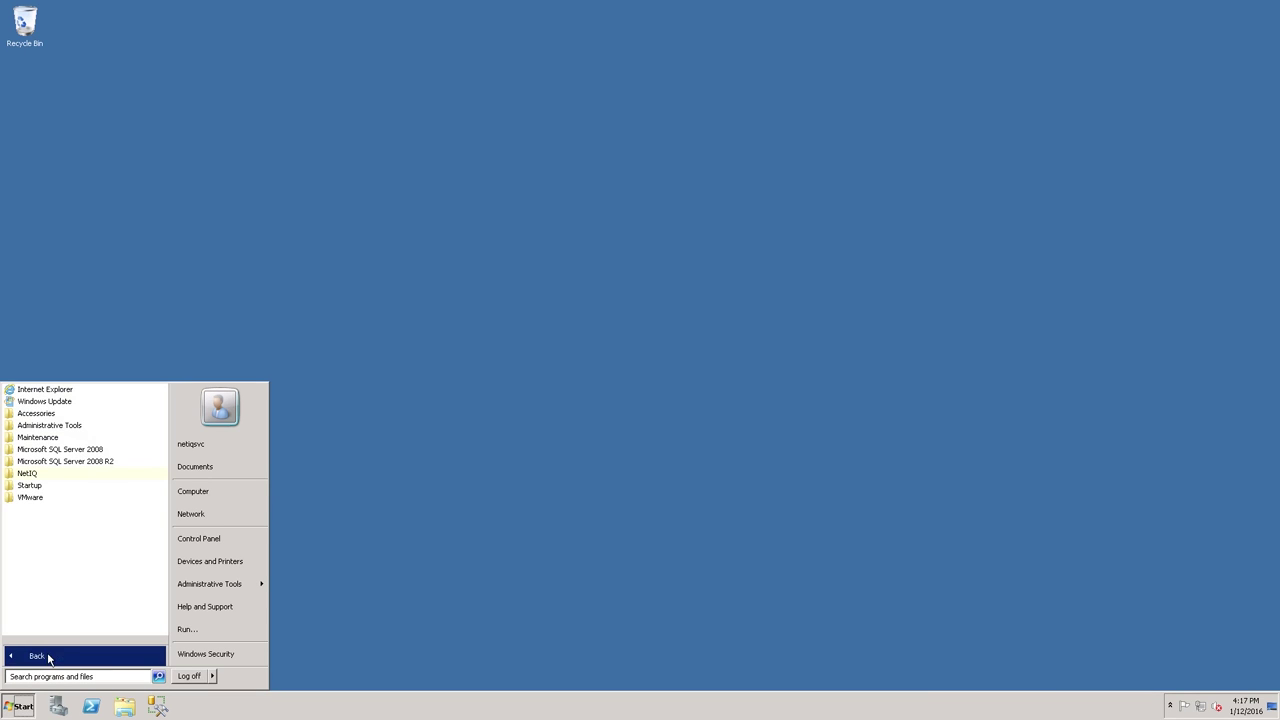
{"action": "left_click", "coordinate": [28, 477]}
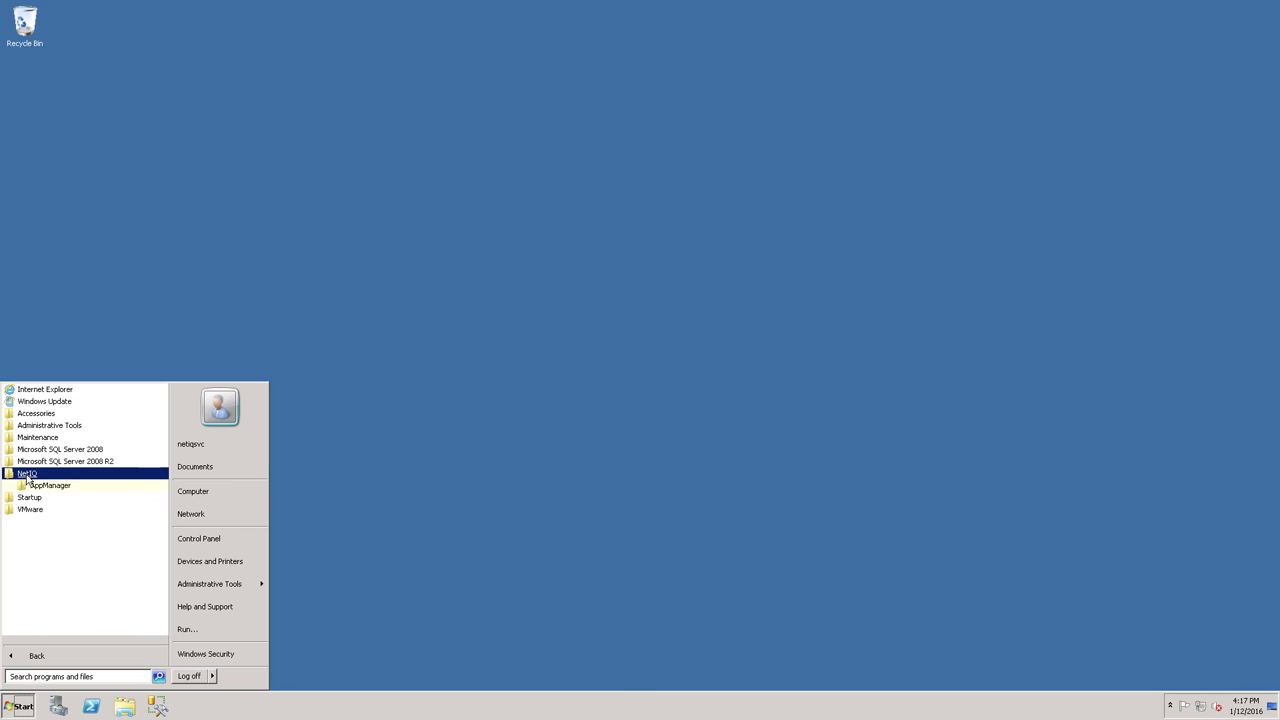
{"action": "left_click", "coordinate": [38, 488]}
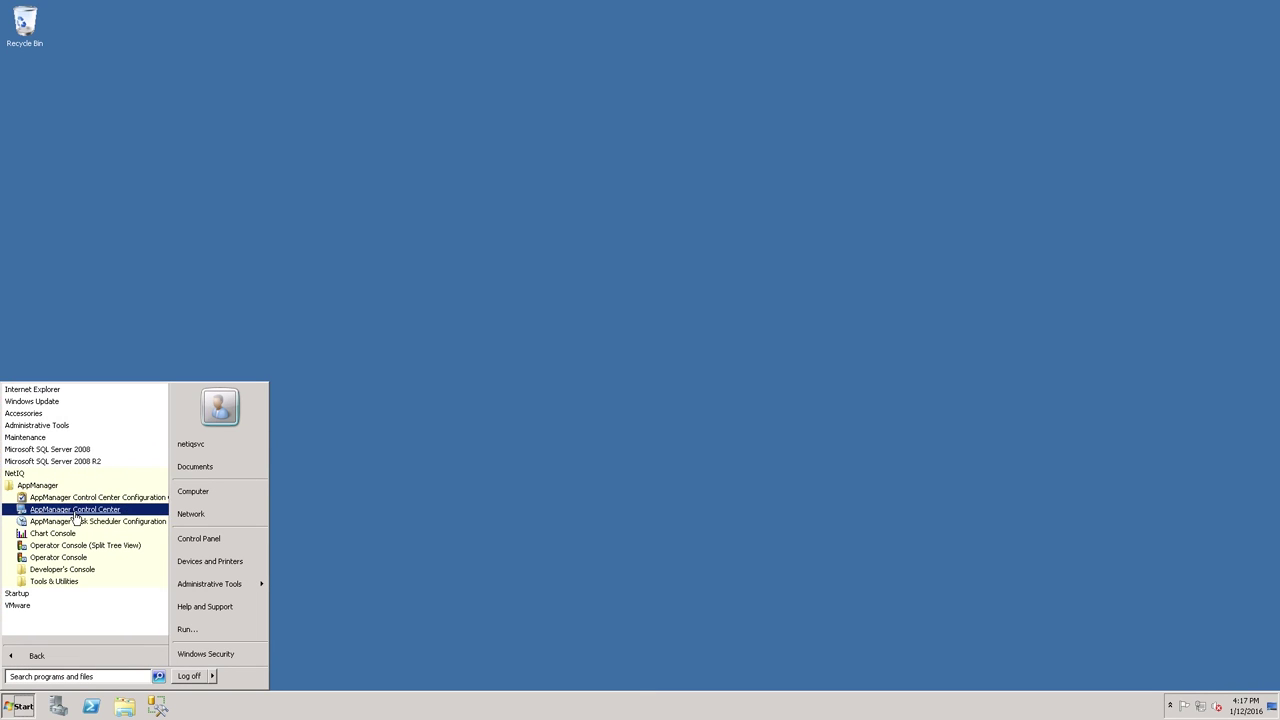
Launch AppManager Control Center from the AppManager program folder
{"action": "left_click", "coordinate": [76, 512]}
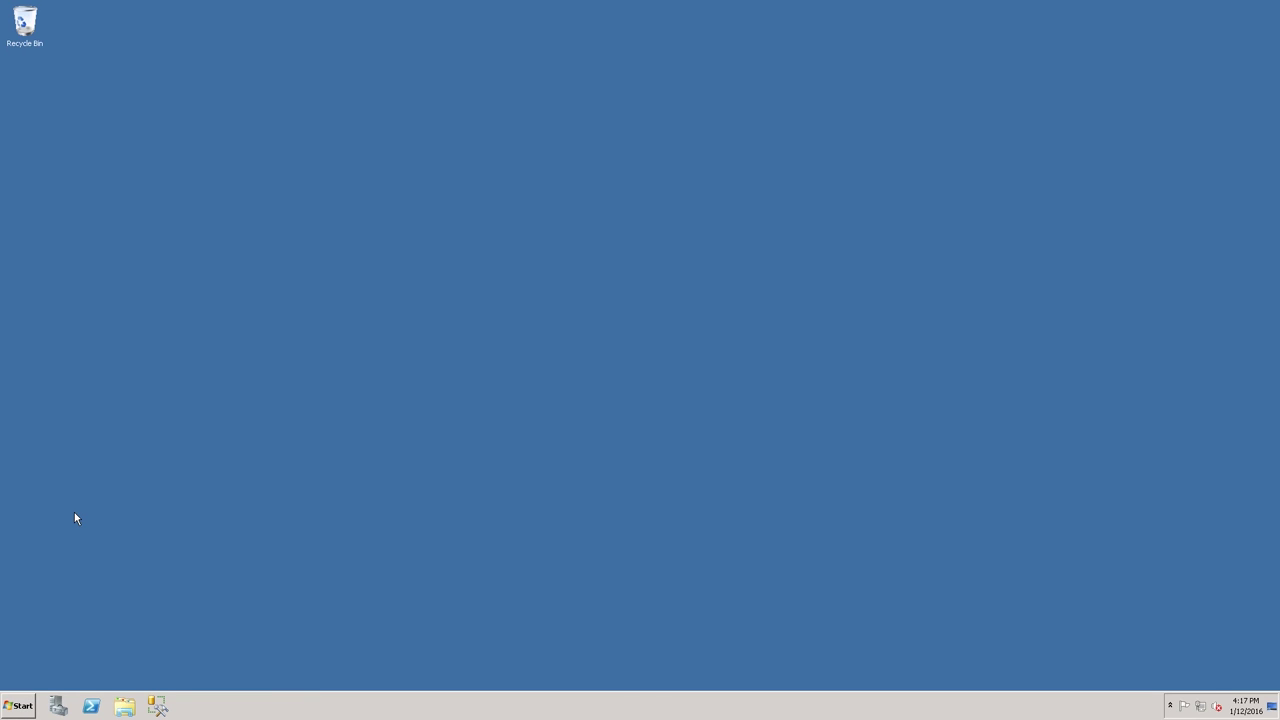